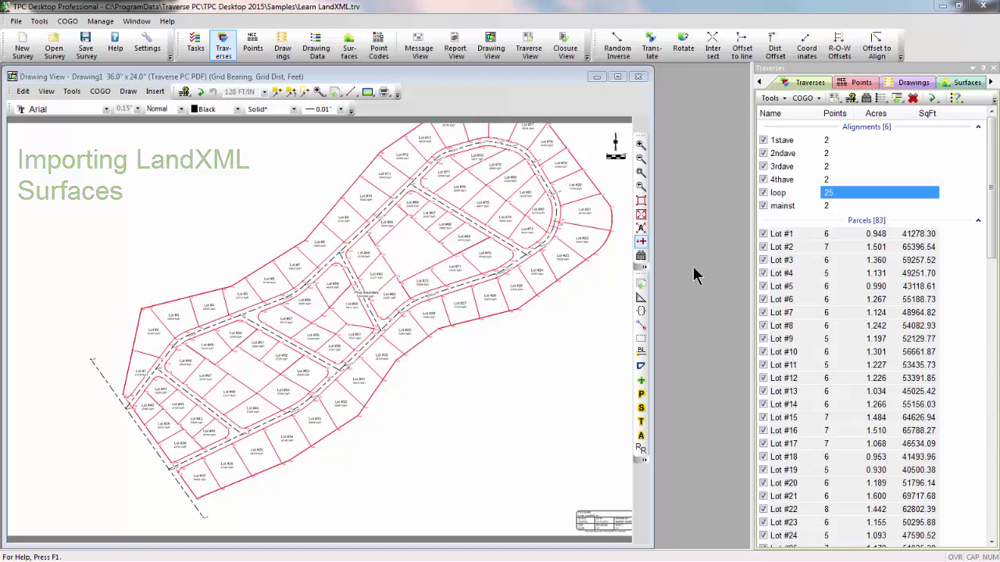
In the surfaces list, leave only the EG existing-ground contours showing and hide FG
left_click(952, 98)
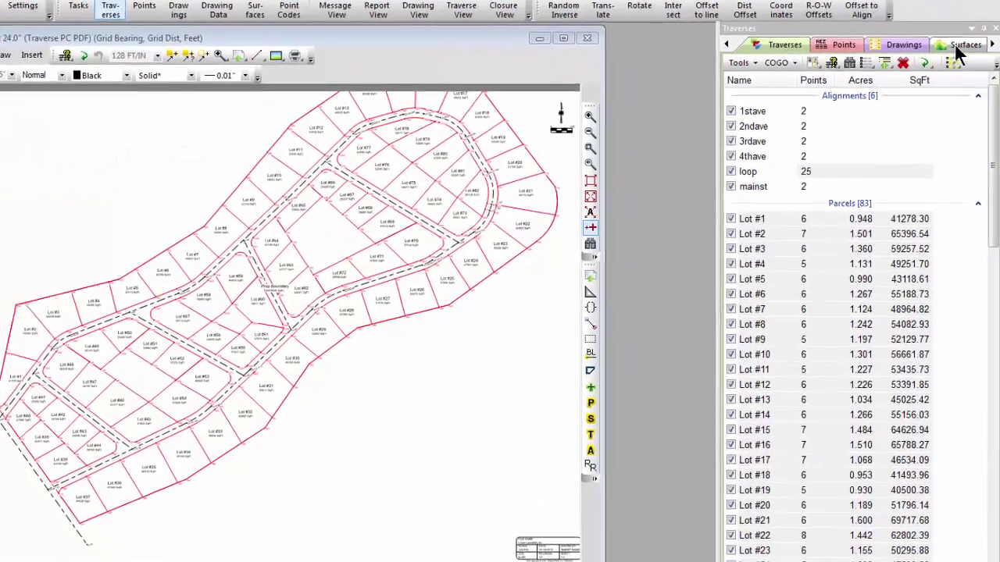
left_click(949, 83)
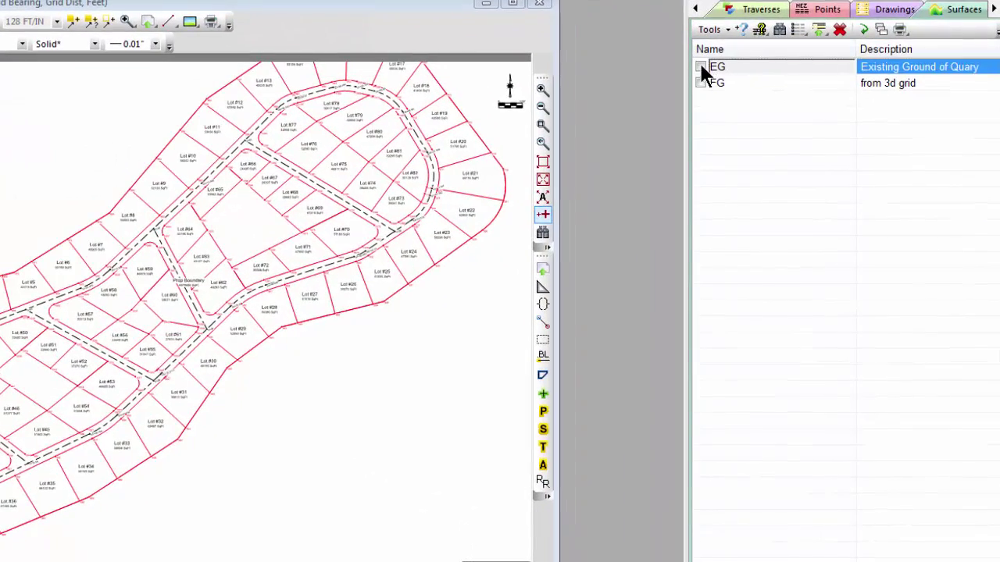
left_click(702, 69)
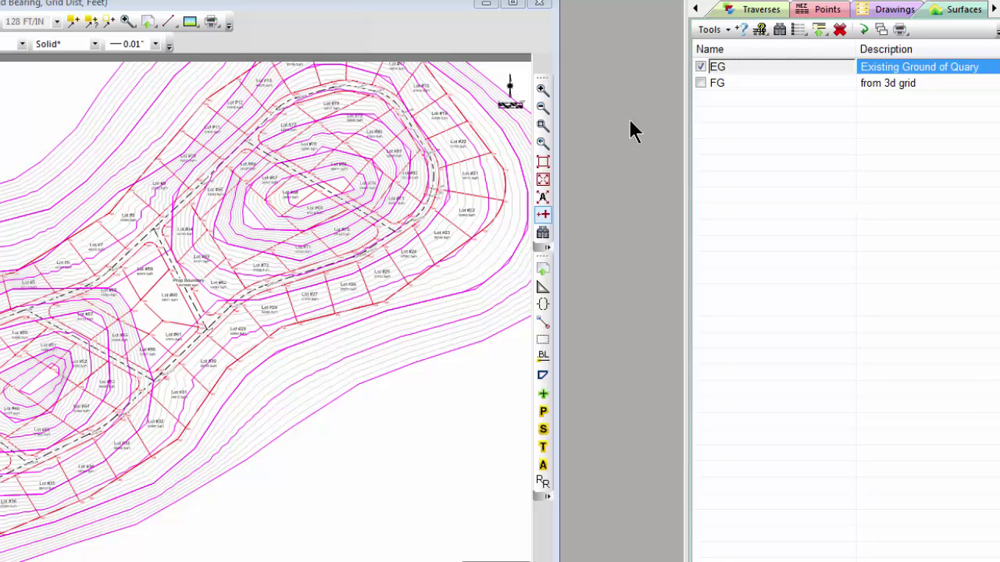
left_click(701, 67)
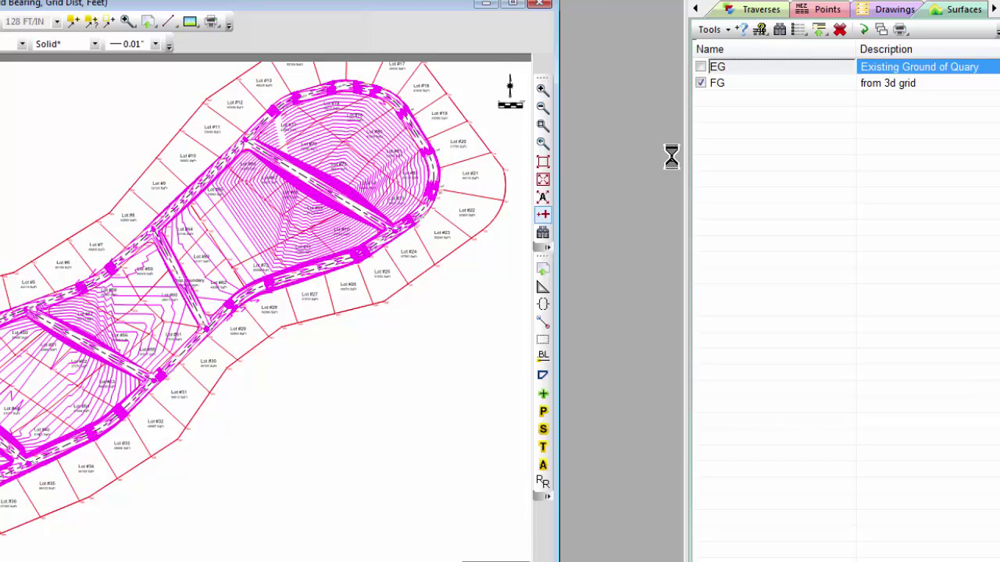
left_click(701, 83)
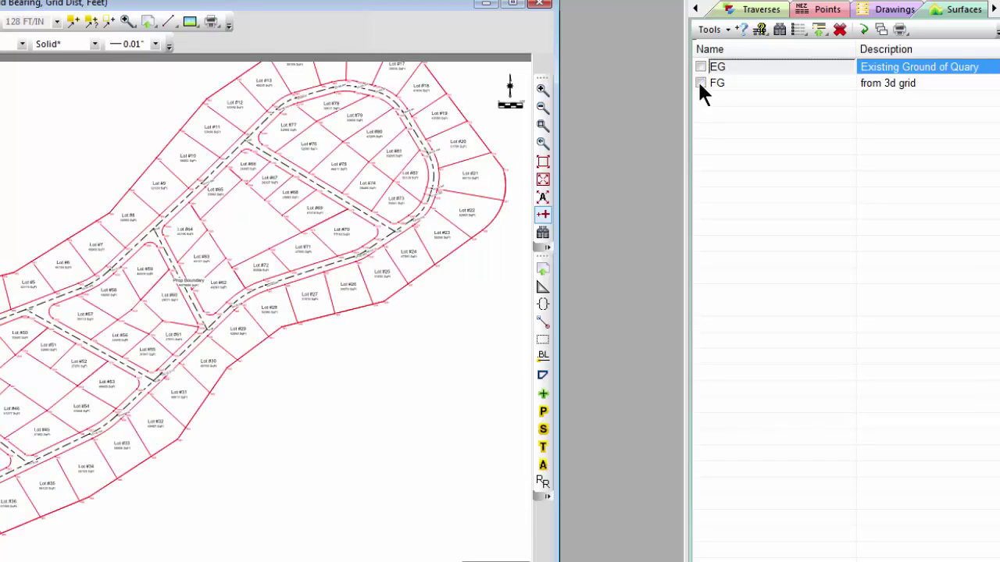
left_click(701, 67)
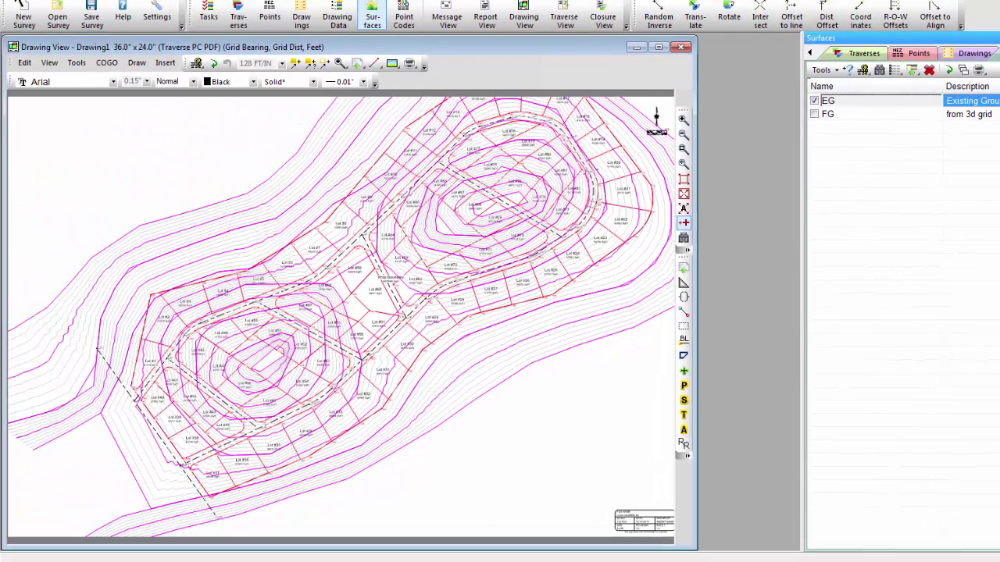
Start a LandXML import without saving the survey and load subdivision.xml
key("alt+f")
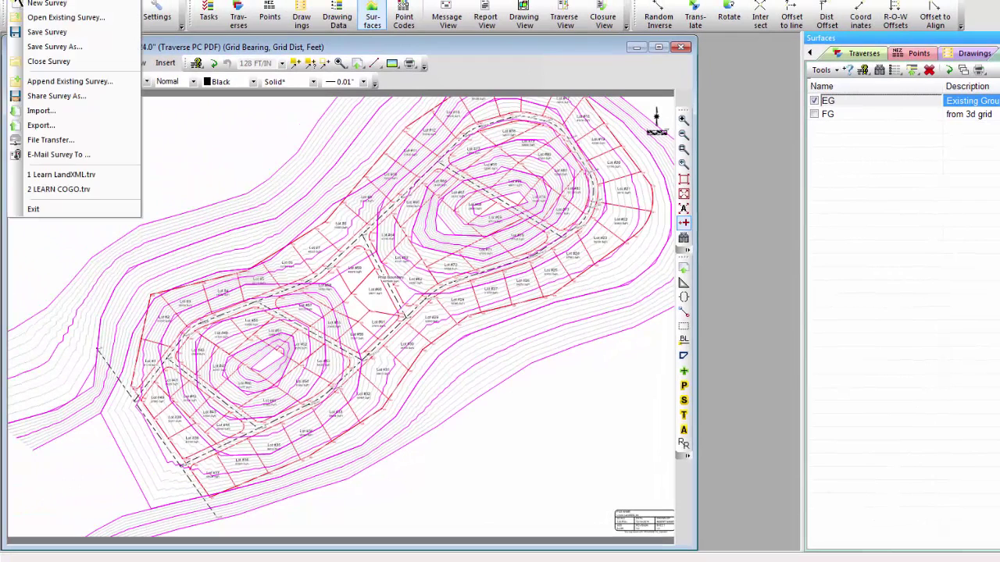
left_click(31, 109)
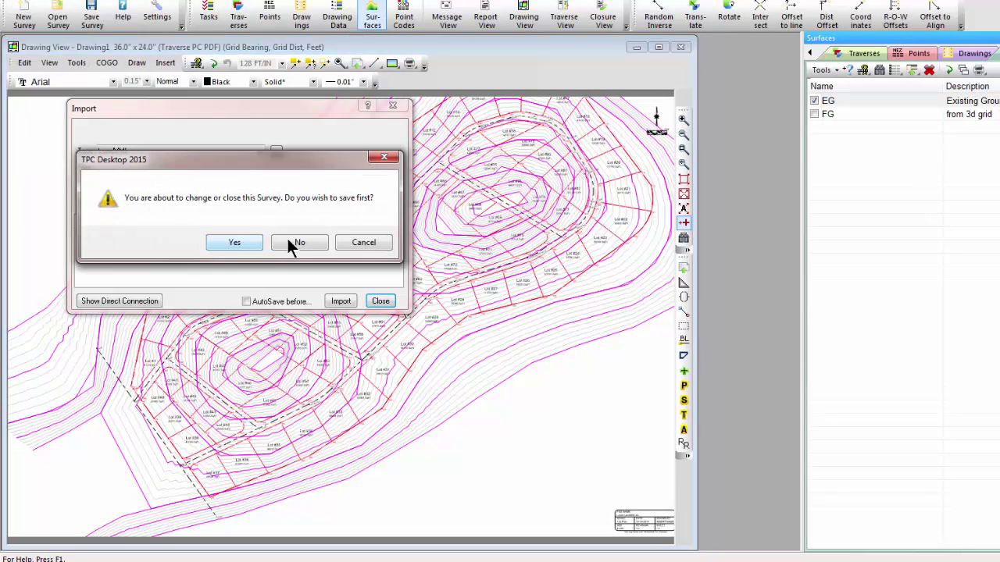
left_click(294, 242)
left_click(151, 209)
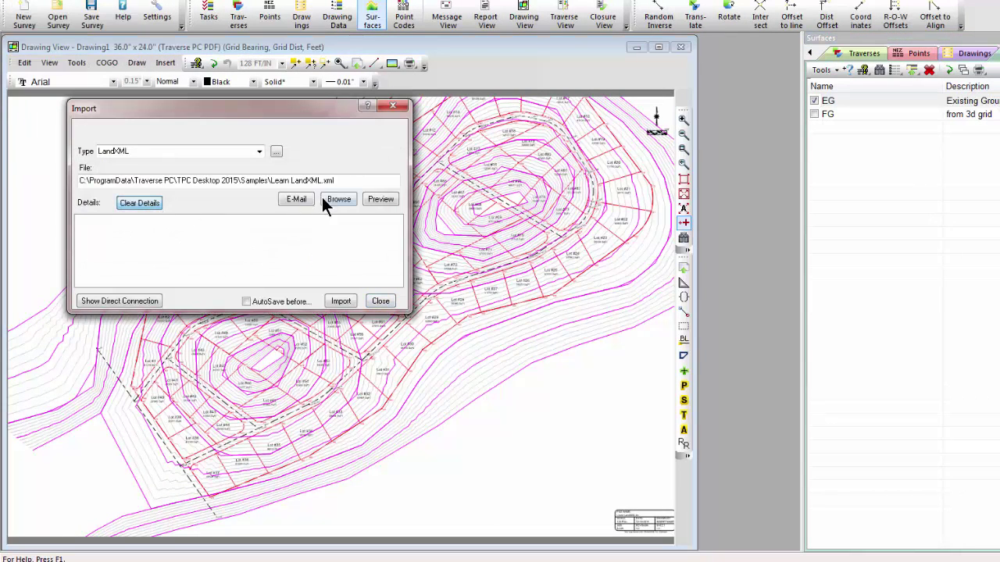
left_click(336, 199)
double_click(247, 106)
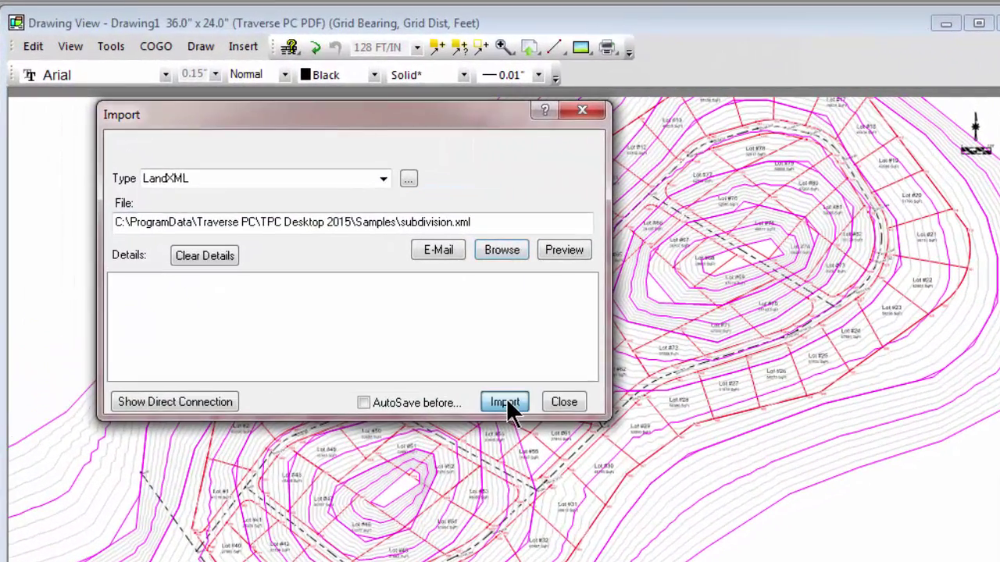
left_click(505, 402)
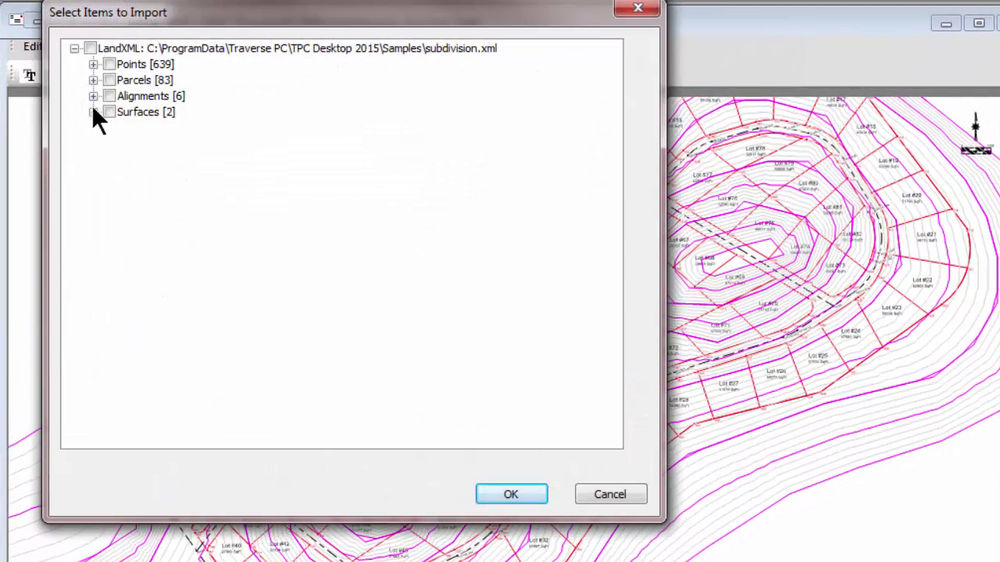
Expand Surfaces, mark EG, both surfaces and all items, then cancel the import
left_click(93, 111)
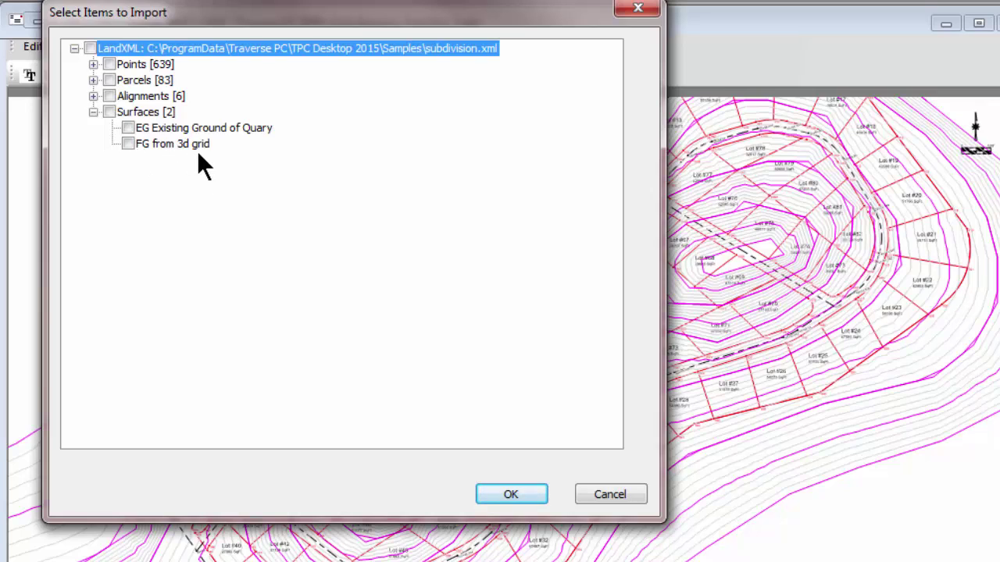
left_click(129, 128)
left_click(109, 112)
left_click(86, 44)
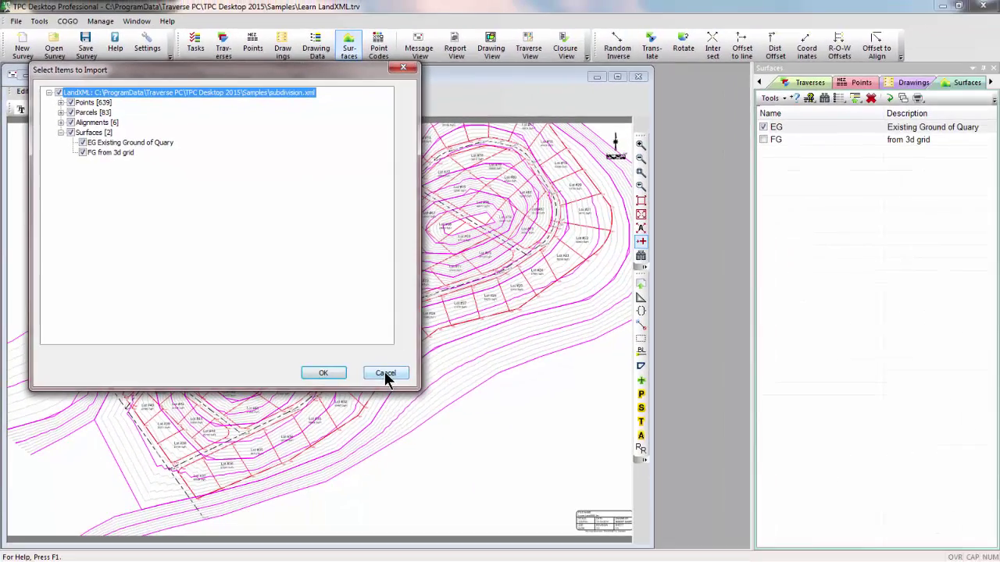
left_click(610, 494)
Close the import window and review the EG surface's Surface and Advanced settings
left_click(357, 316)
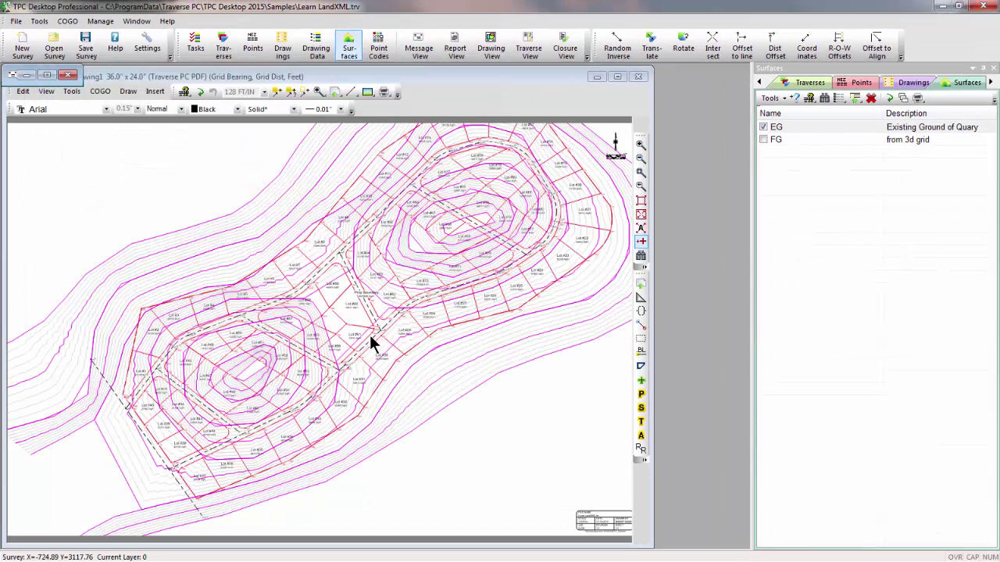
double_click(805, 129)
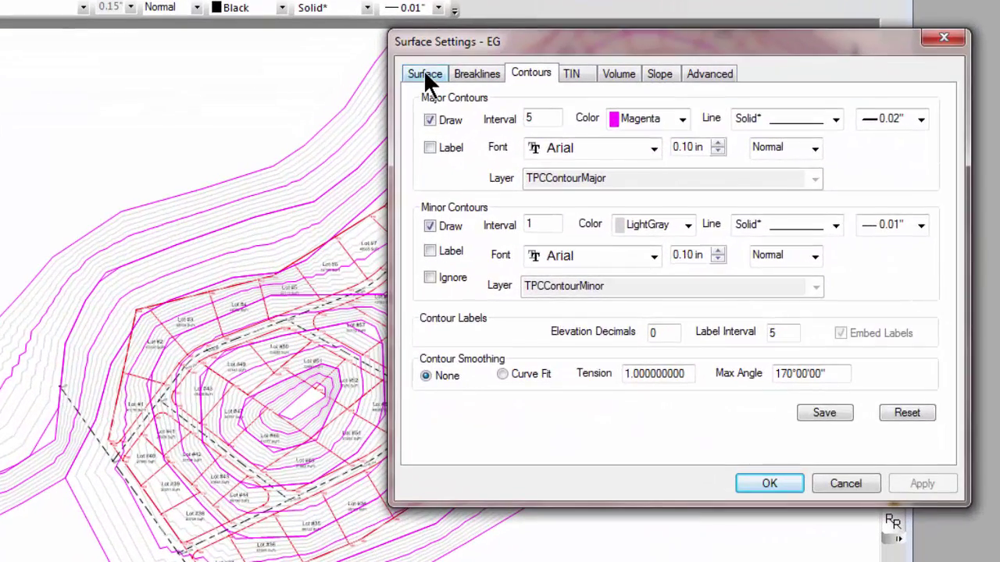
left_click(425, 75)
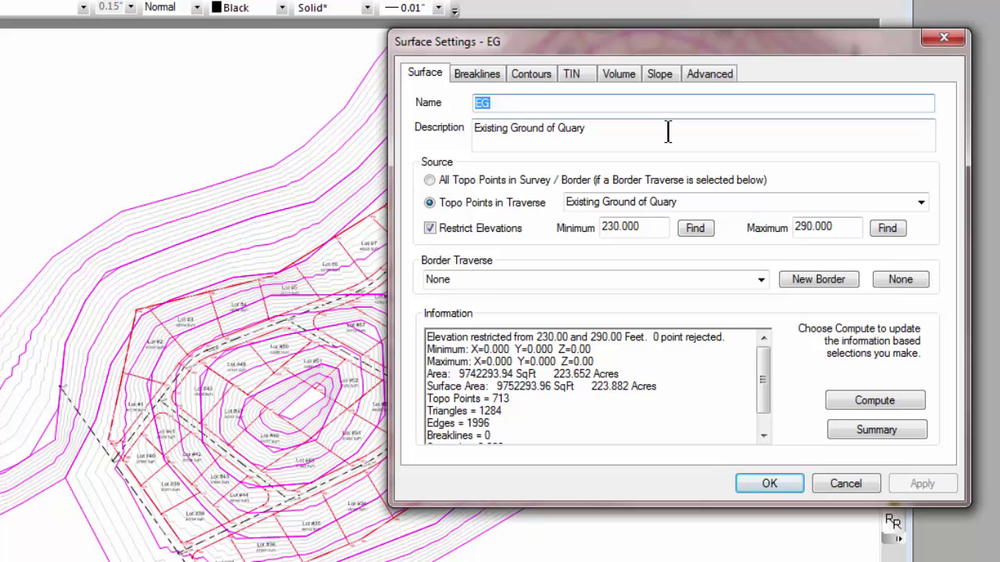
left_click(708, 71)
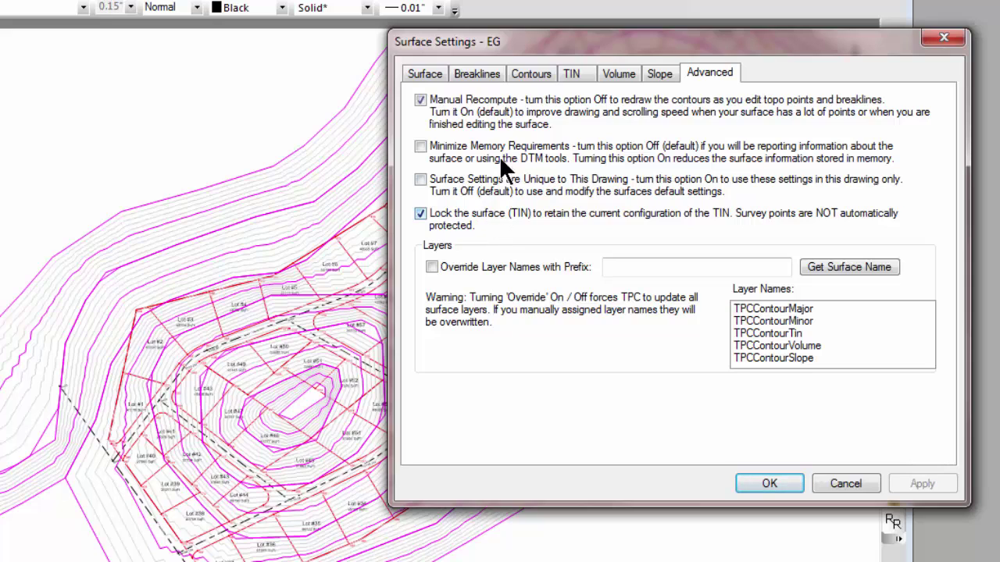
Stop drawing EG contours and draw its TIN triangulation in Gray instead
left_click(524, 71)
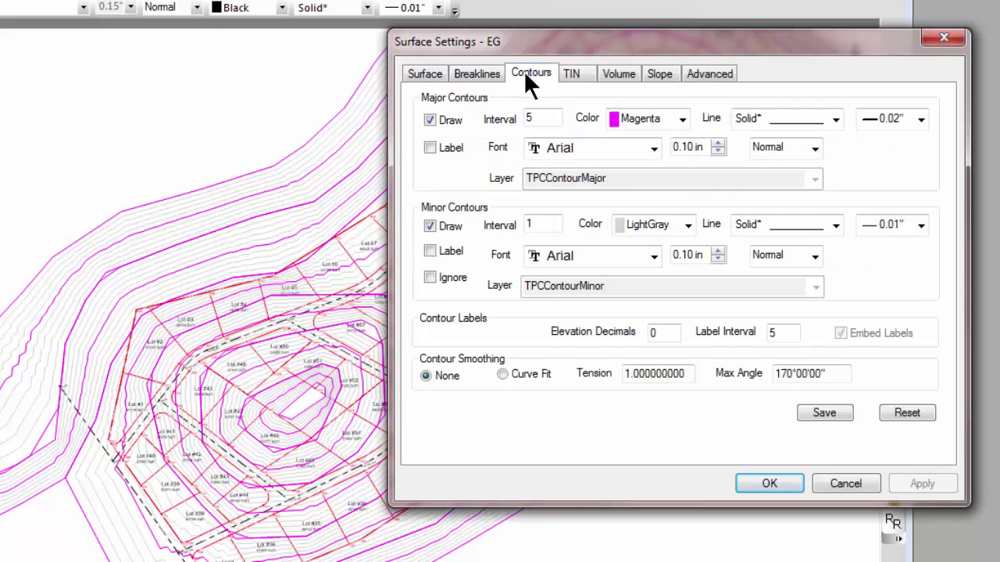
left_click(429, 119)
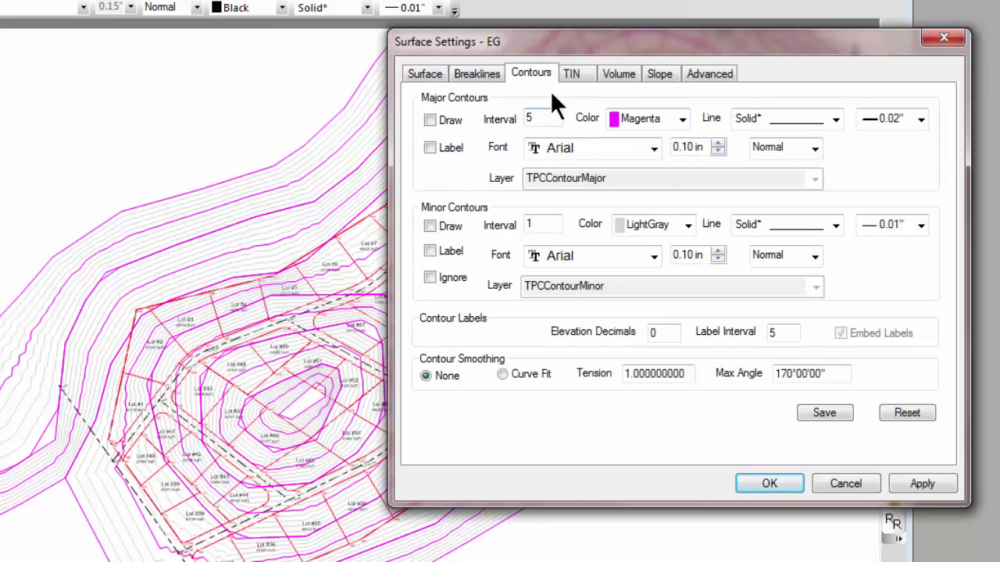
left_click(576, 77)
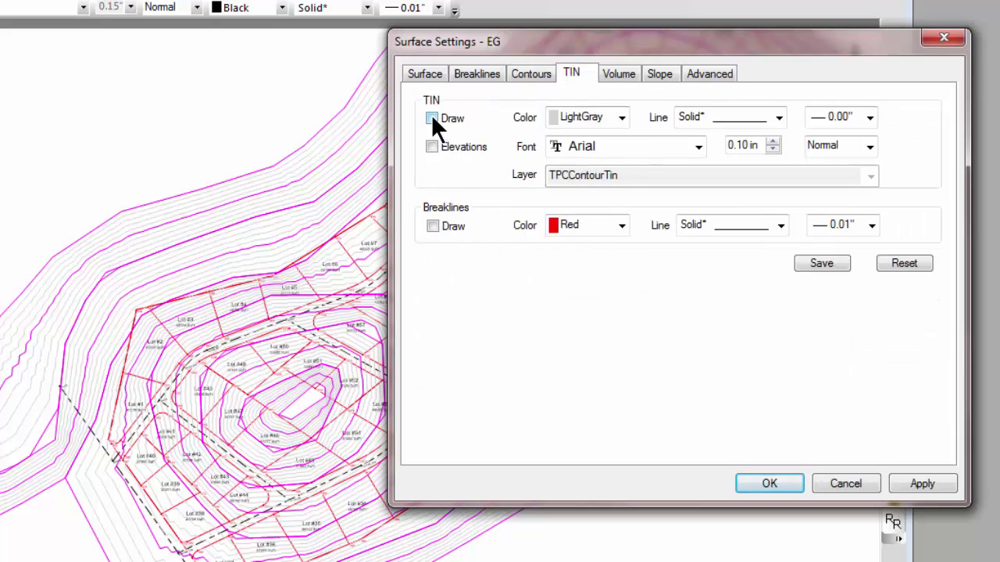
left_click(432, 118)
left_click(620, 117)
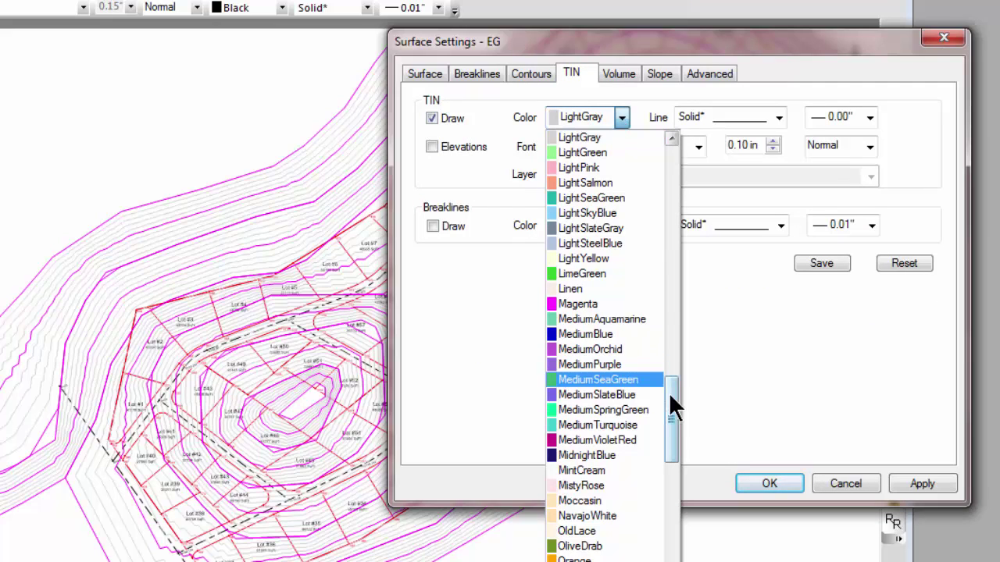
left_click_drag(668, 393, 662, 145)
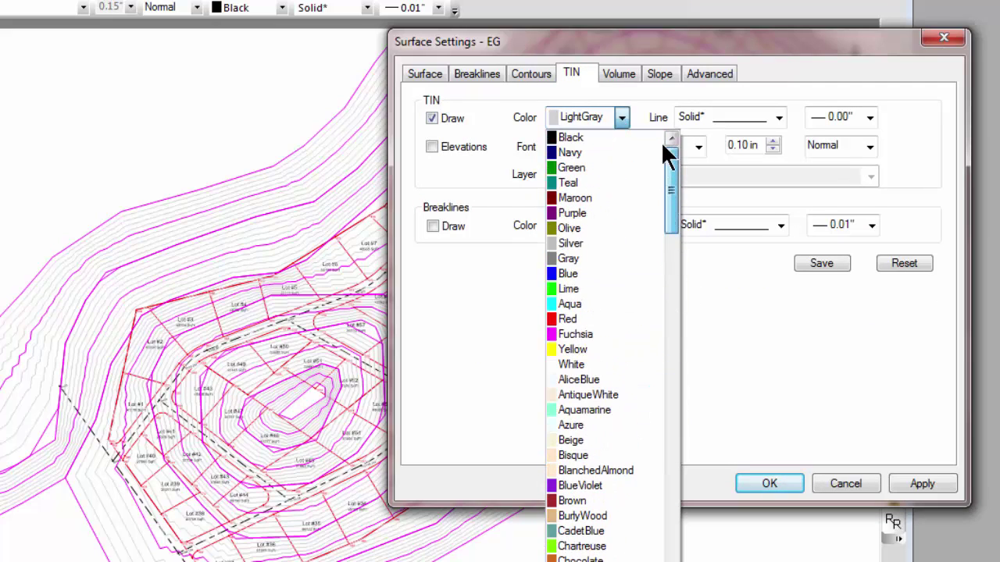
left_click(570, 255)
left_click(778, 481)
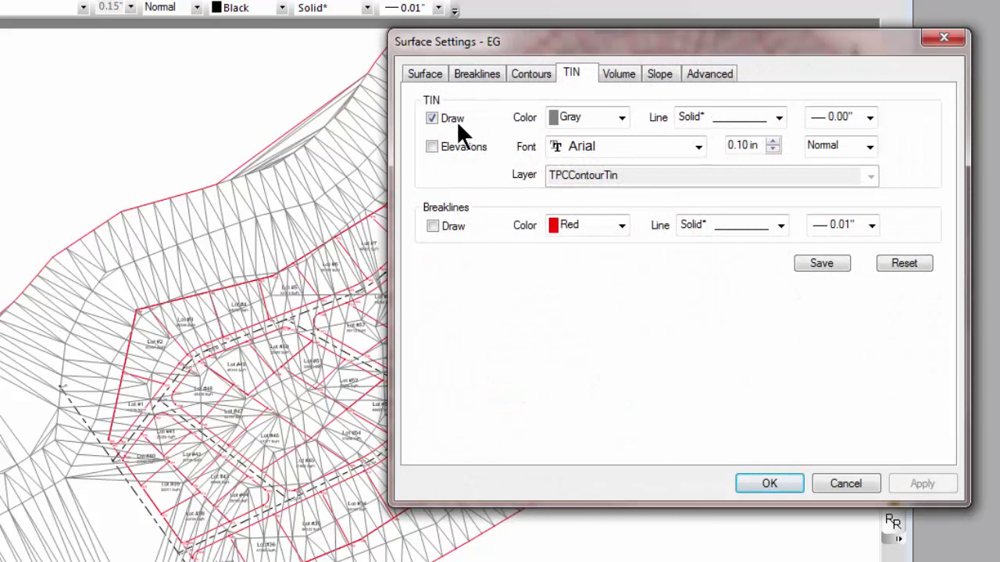
left_click(430, 116)
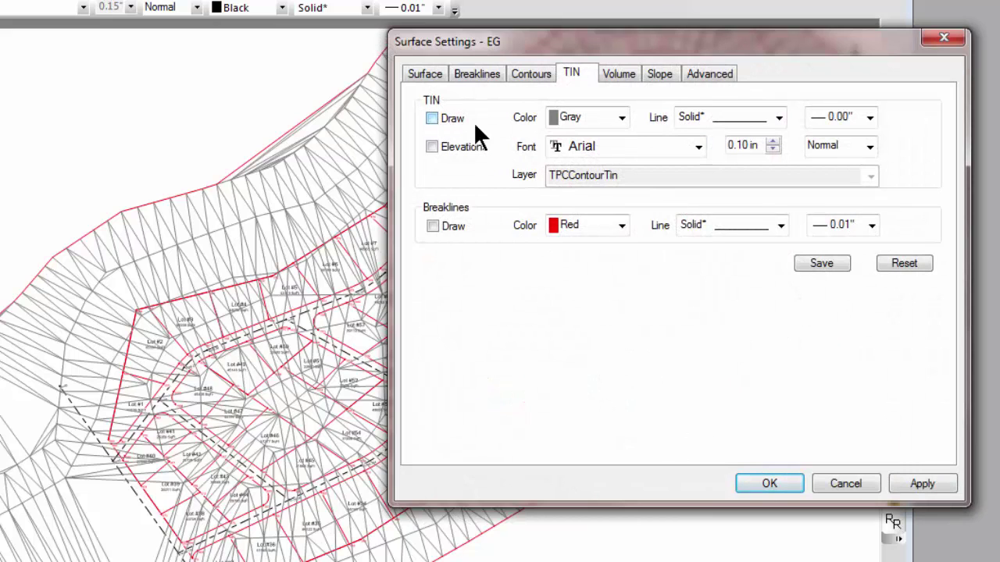
left_click(531, 74)
left_click(429, 119)
left_click(431, 227)
left_click(934, 482)
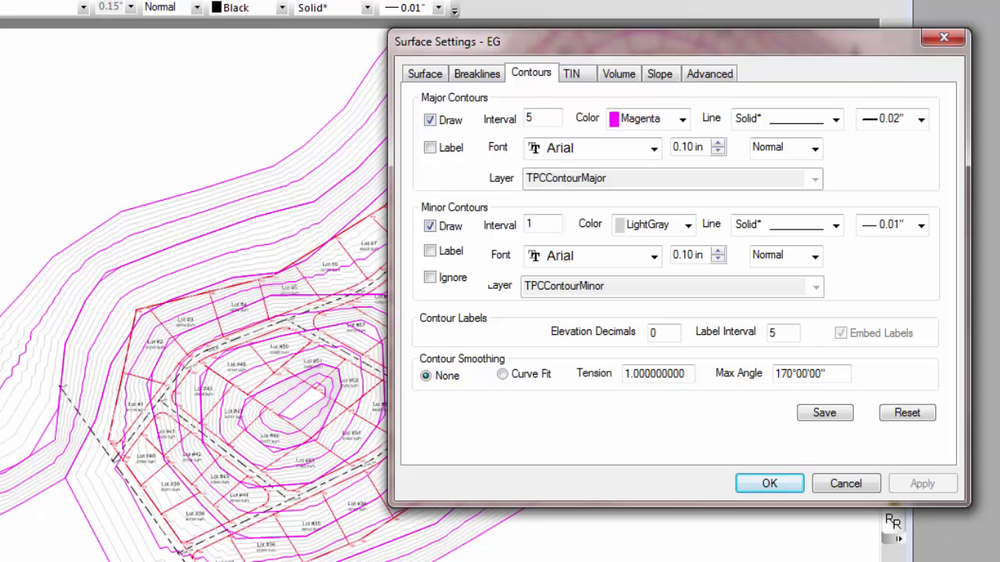
left_click(436, 71)
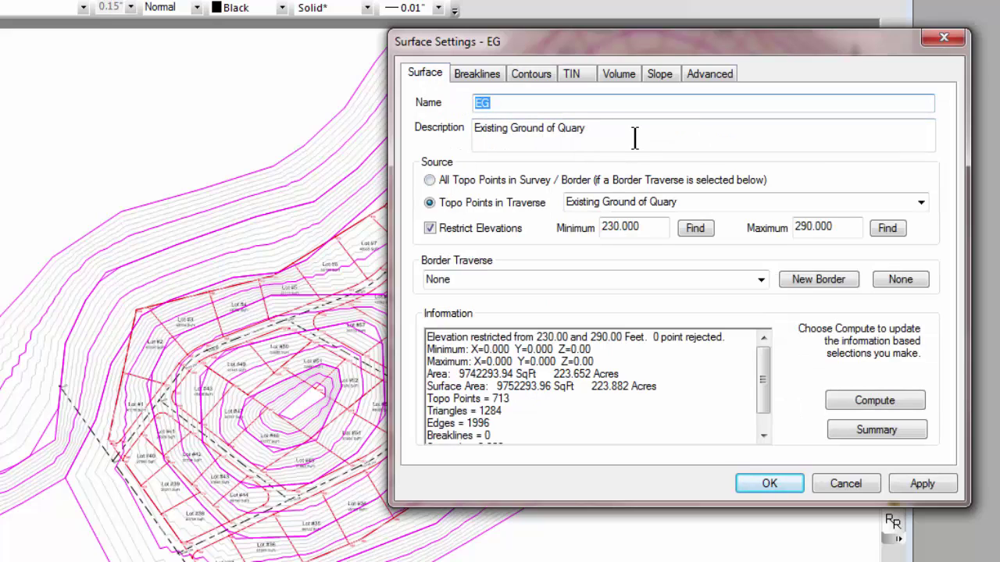
key("Tab")
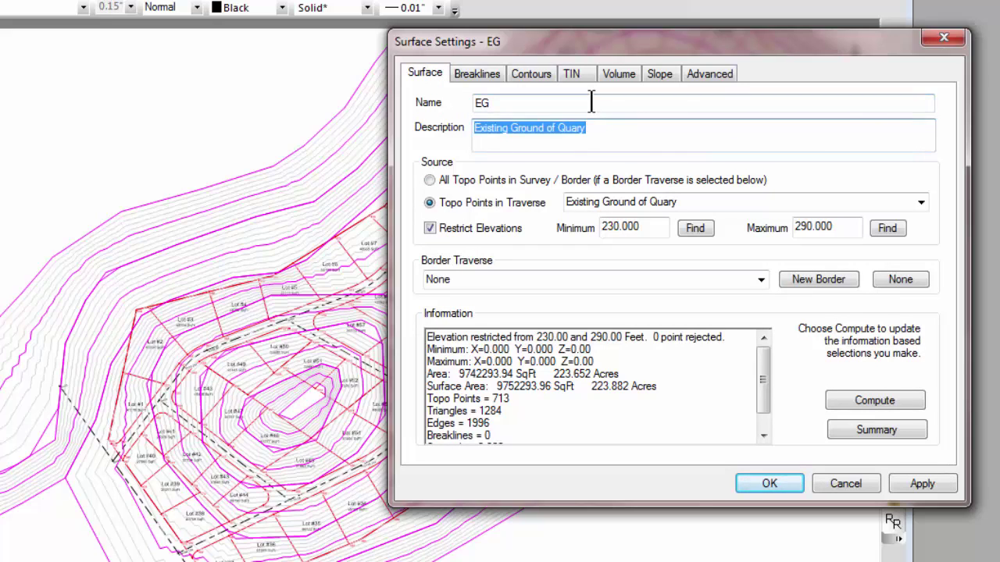
left_click(592, 102)
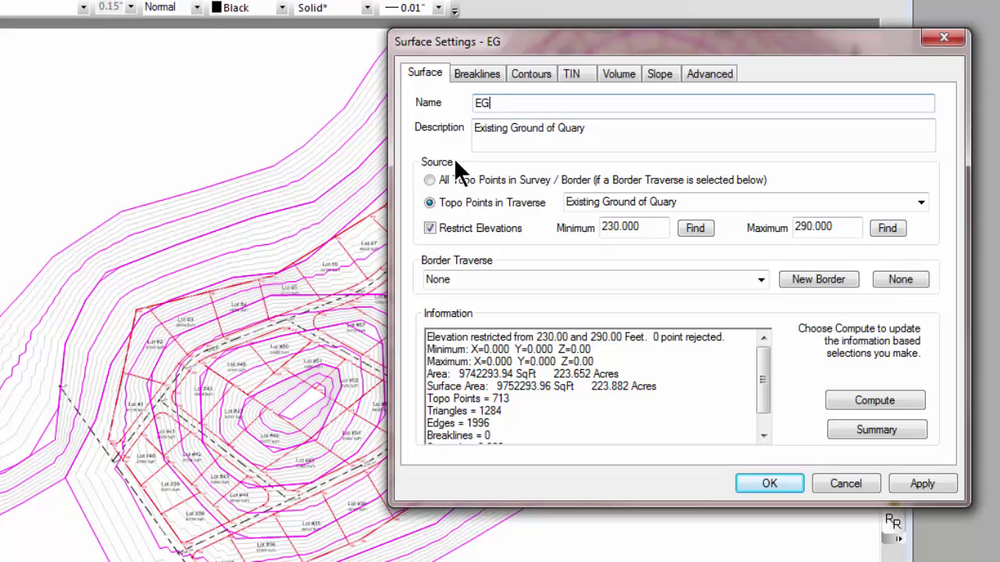
left_click(679, 205)
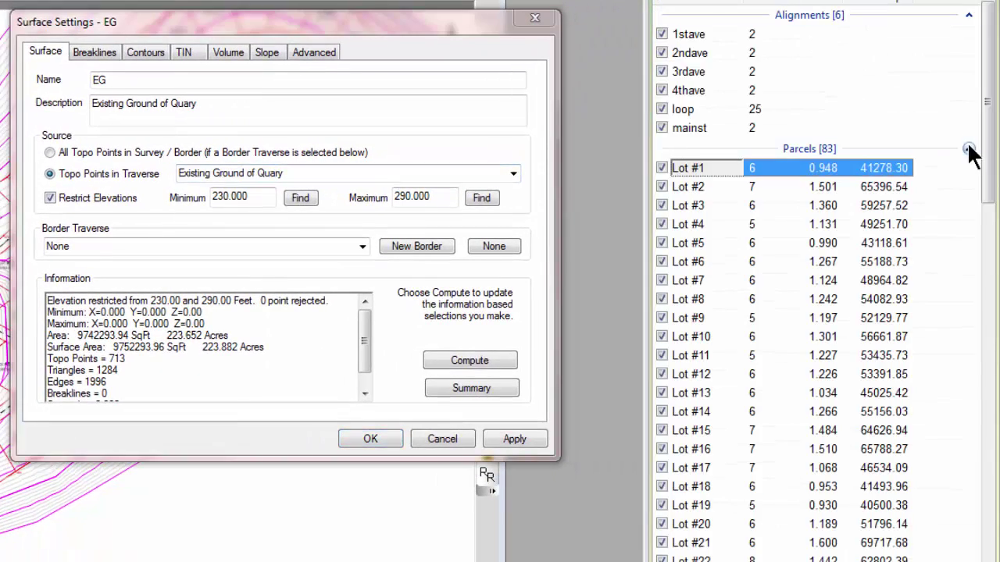
Collapse Parcels and widen the list to show Existing Ground of Quary and from 3d grid in full
left_click(968, 149)
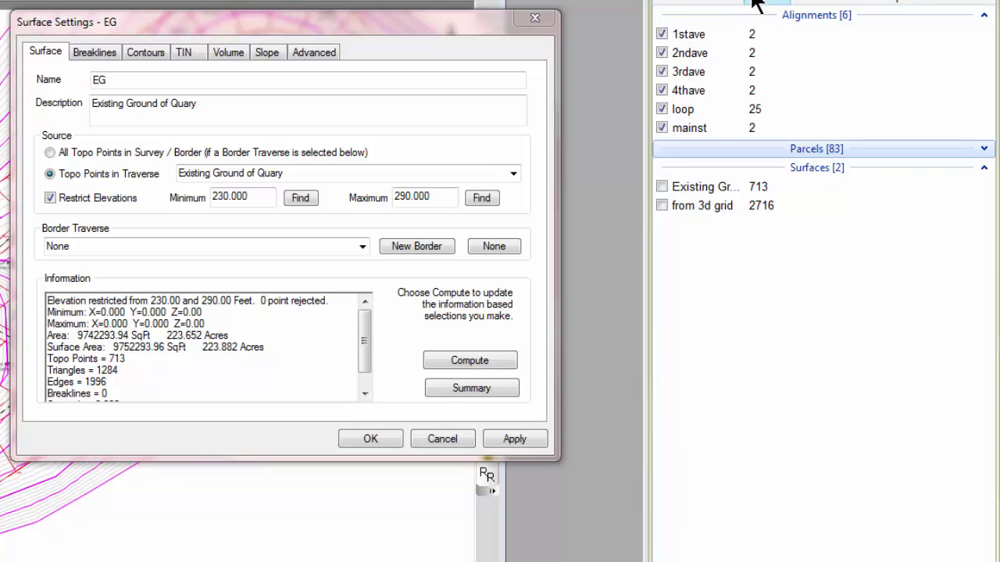
left_click_drag(758, 3, 842, 3)
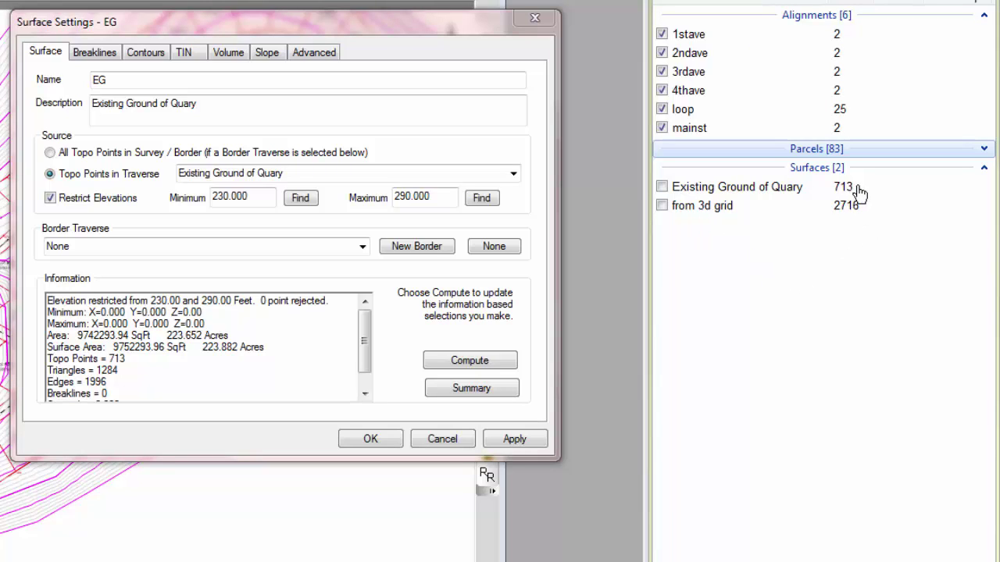
left_click(787, 191)
left_click(747, 206)
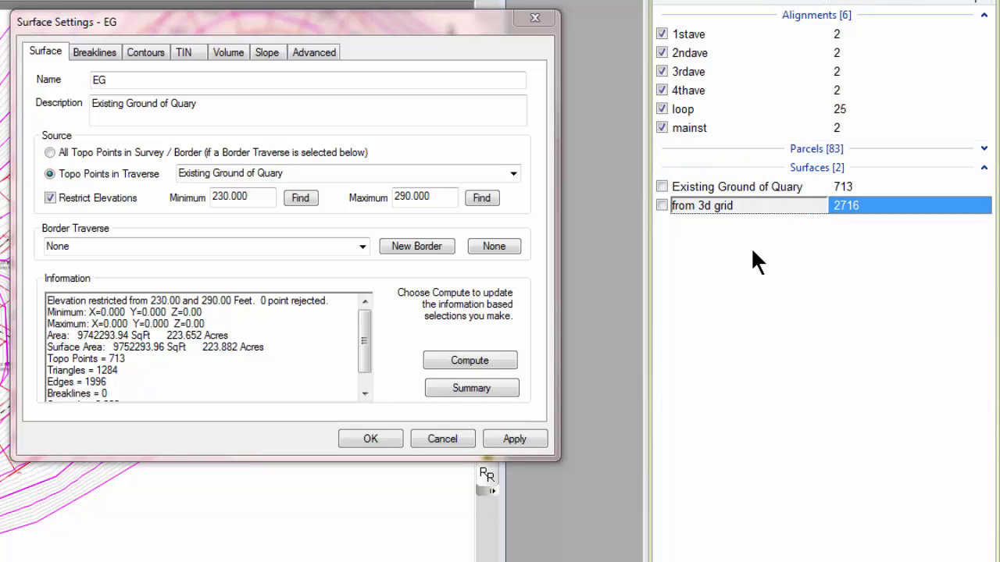
left_click(746, 194)
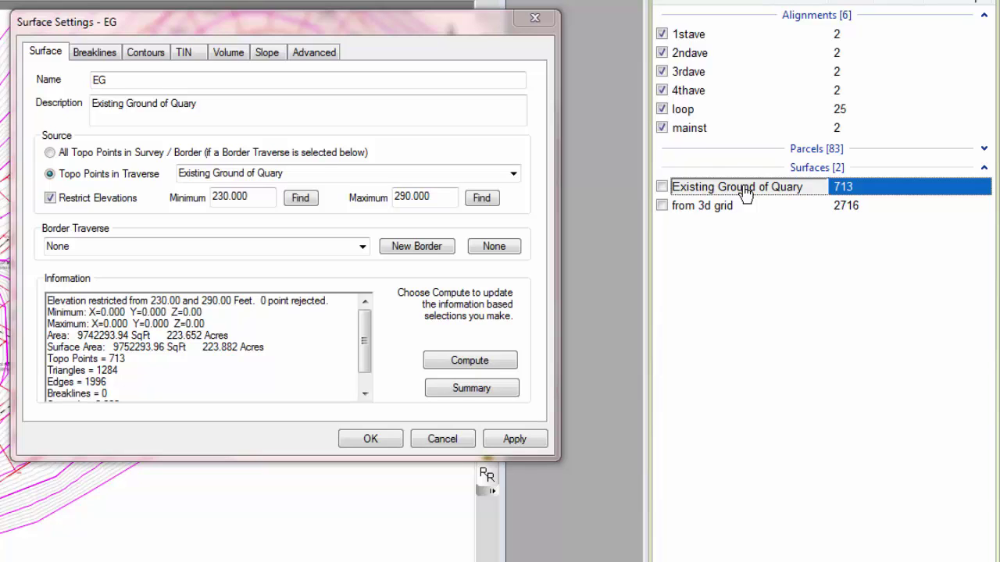
left_click(86, 176)
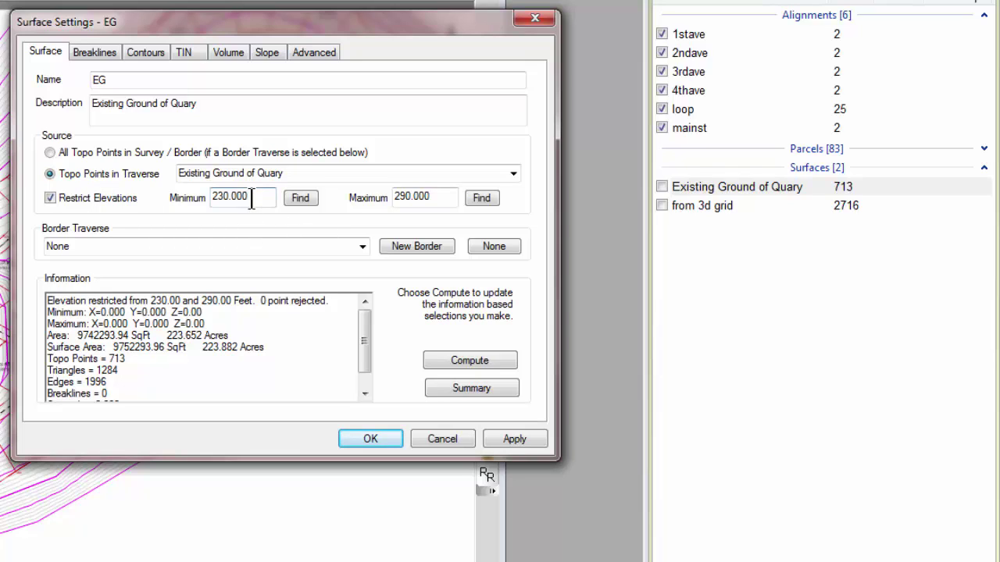
left_click(442, 193)
left_click_drag(365, 325, 363, 368)
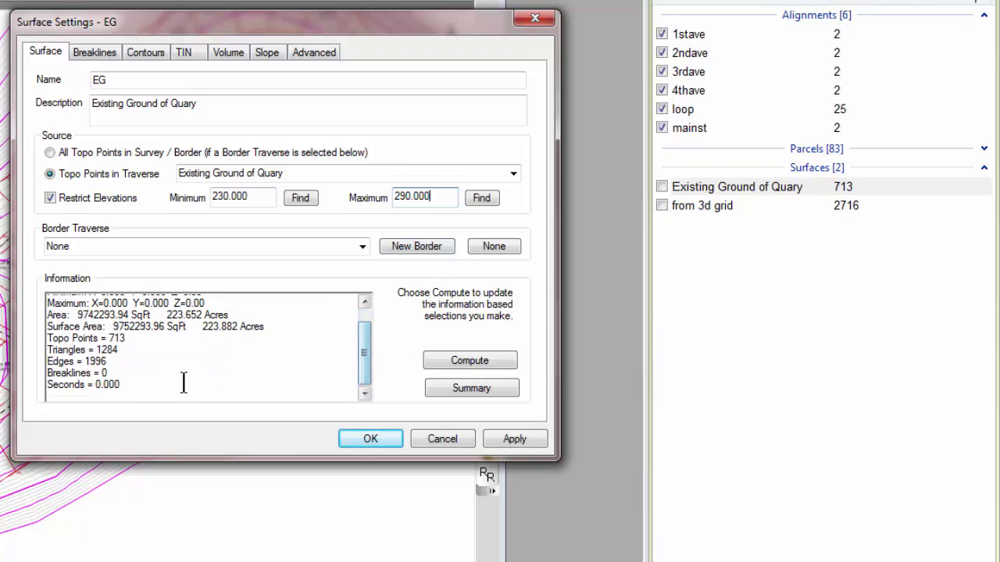
left_click(137, 357)
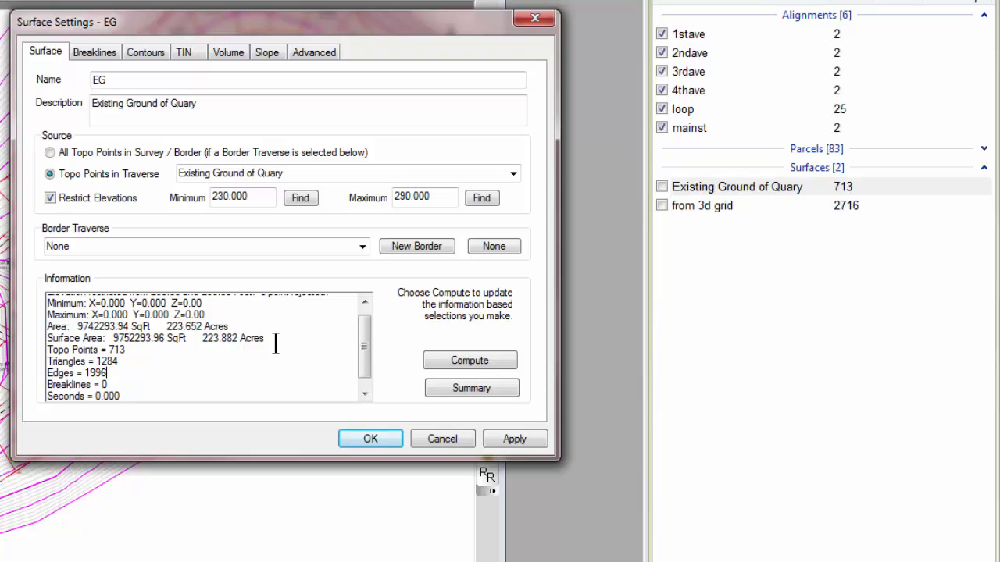
Show the EG surface's Breaklines settings
left_click(97, 52)
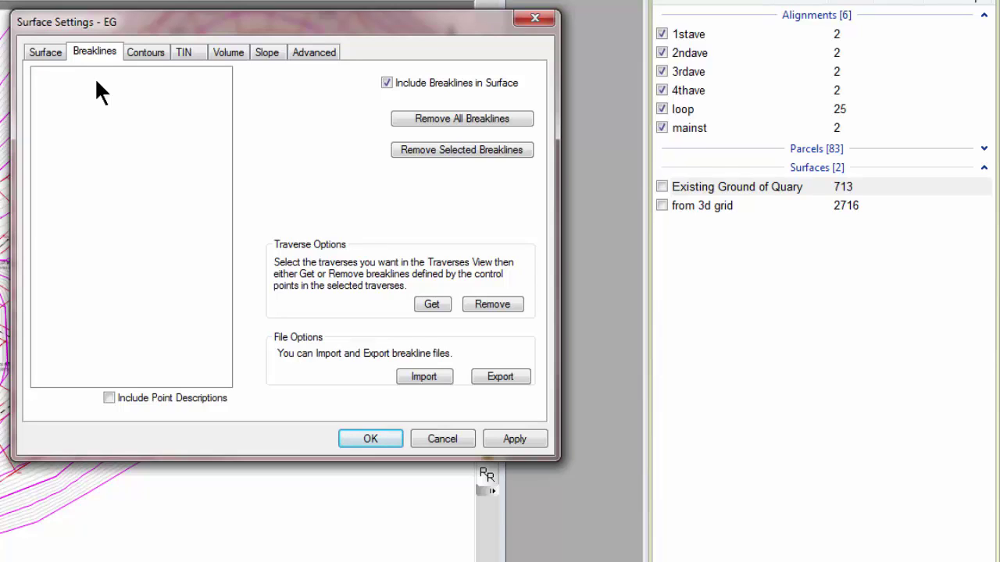
Set the EG contours to a 10 major and 2 minor interval and apply
left_click(148, 51)
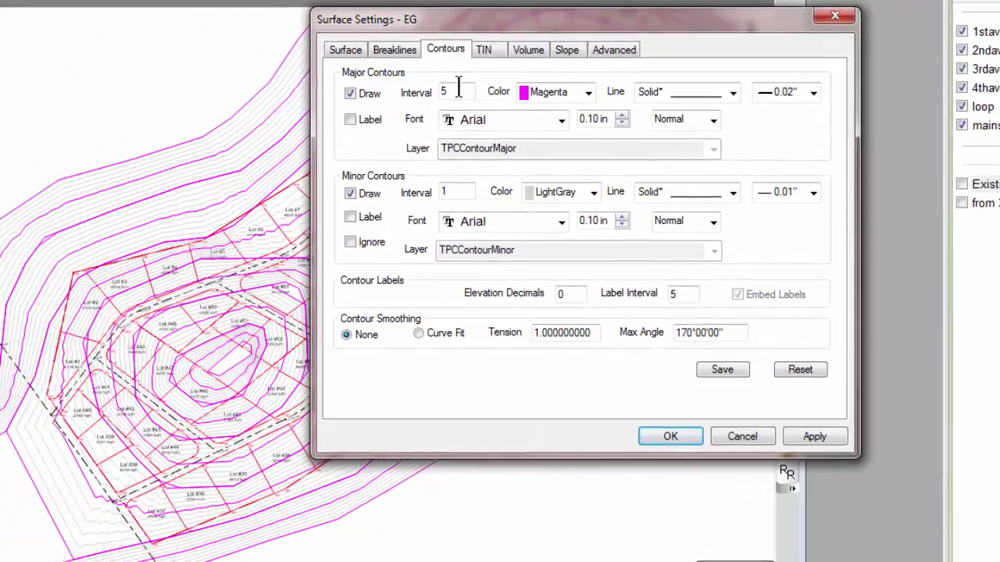
double_click(153, 94)
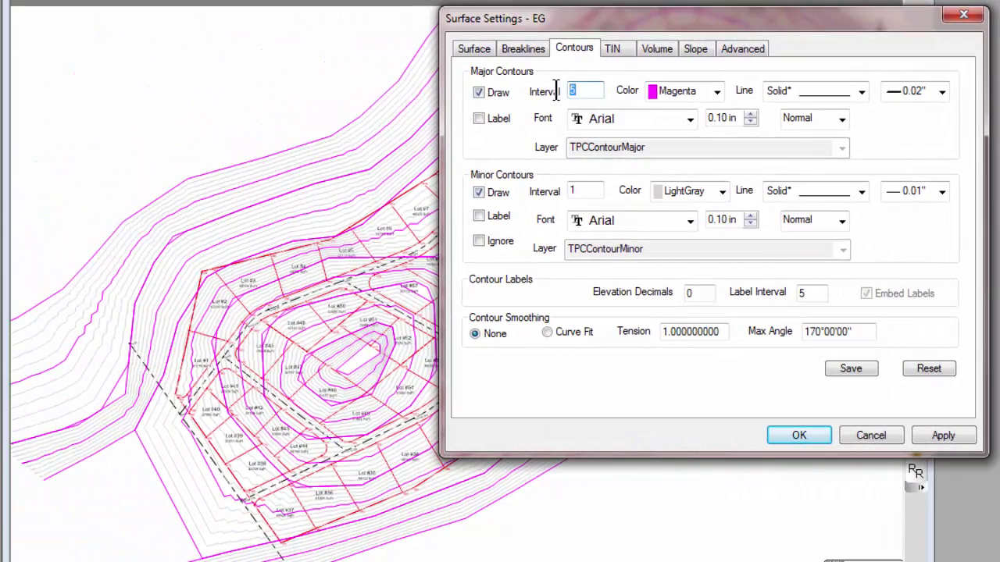
type("10")
left_click_drag(593, 190, 549, 191)
type("2")
left_click(948, 438)
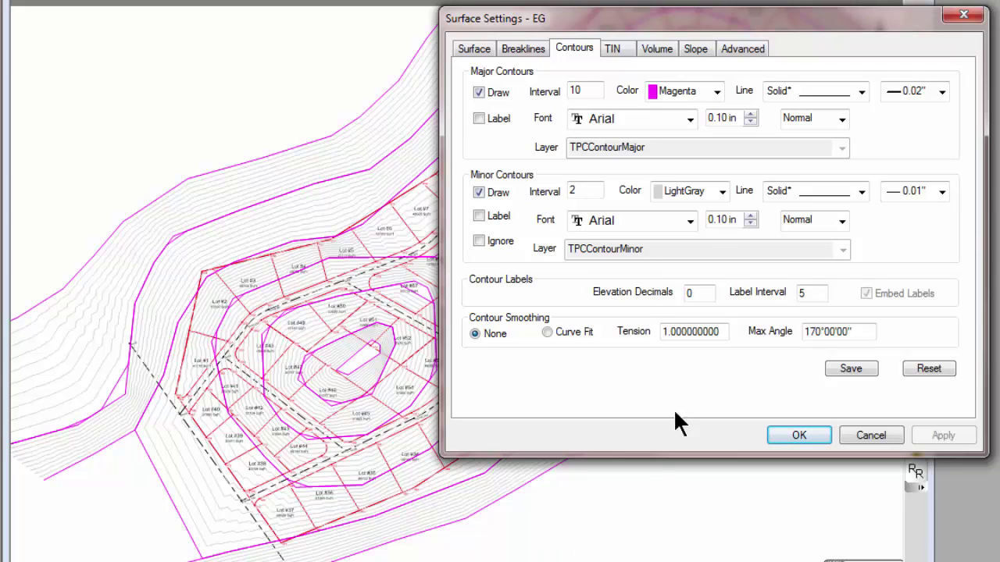
Make the EG major contours MediumBlue and apply, then view the Volume options
left_click(717, 90)
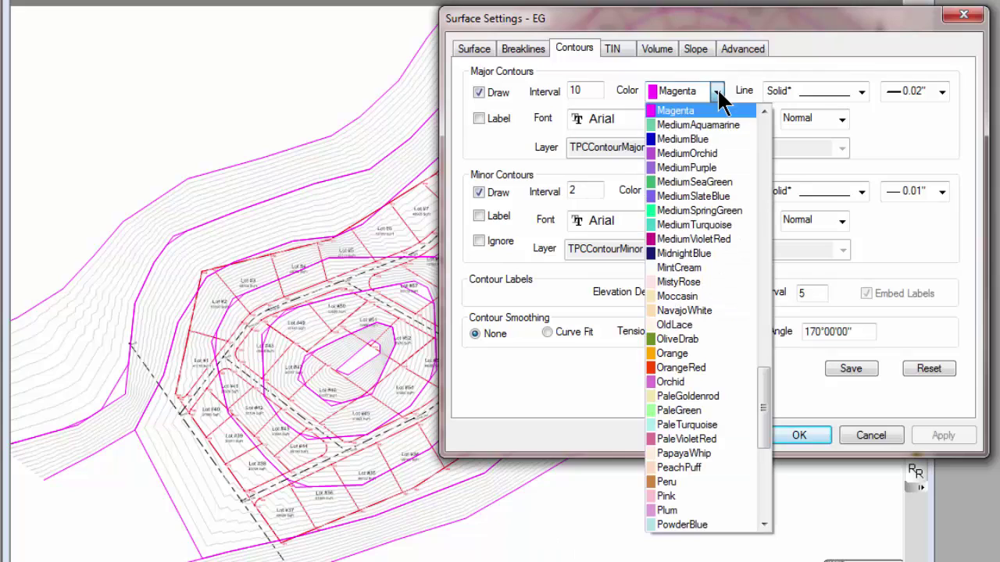
left_click(695, 139)
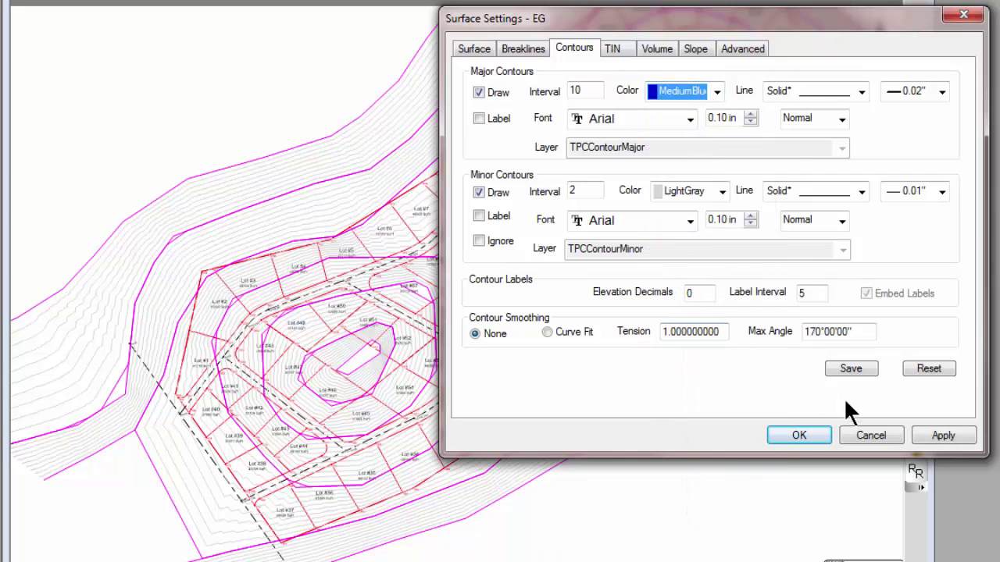
left_click(943, 435)
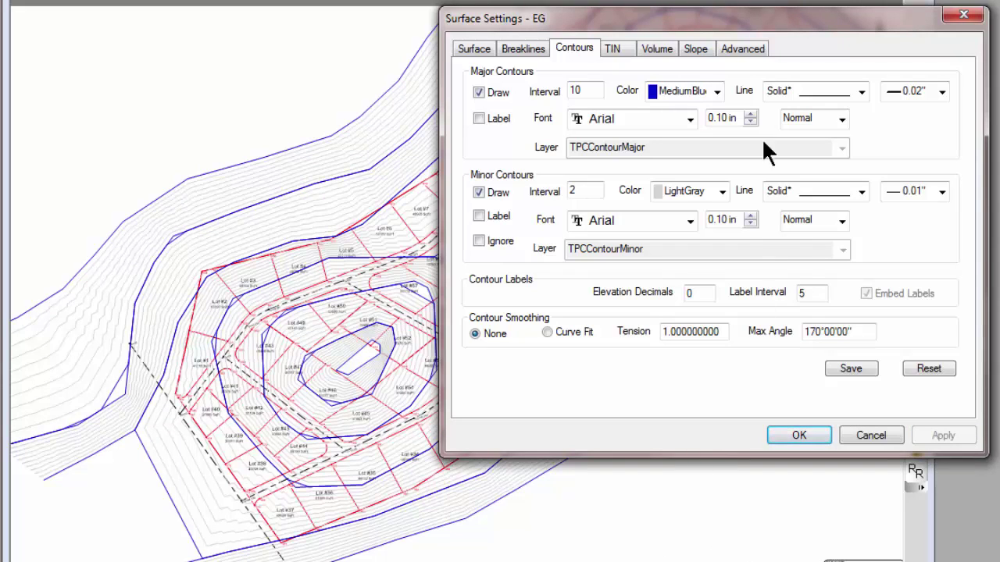
left_click(657, 46)
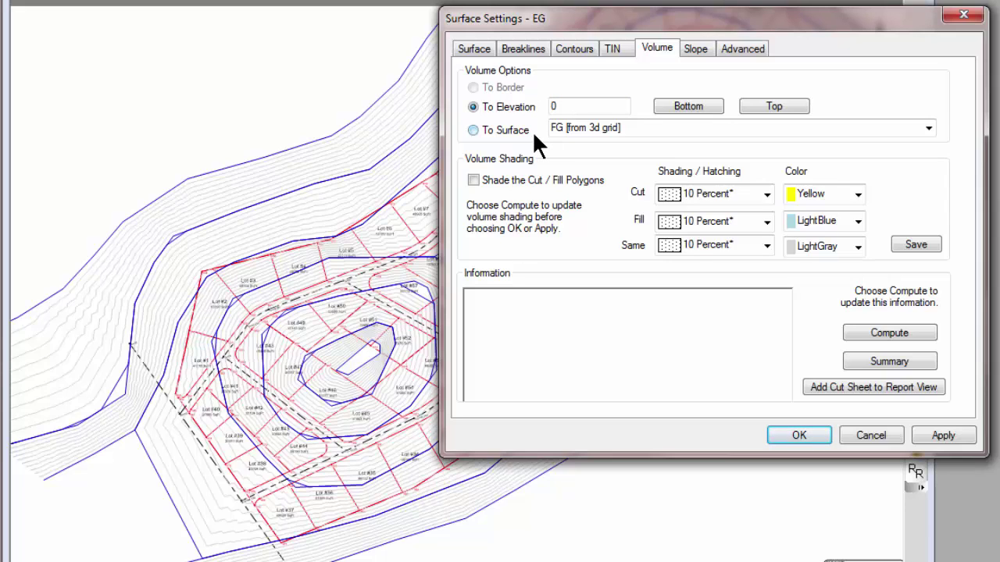
Review the EG slope ranges, then the advanced options listing the contour layers
left_click(690, 46)
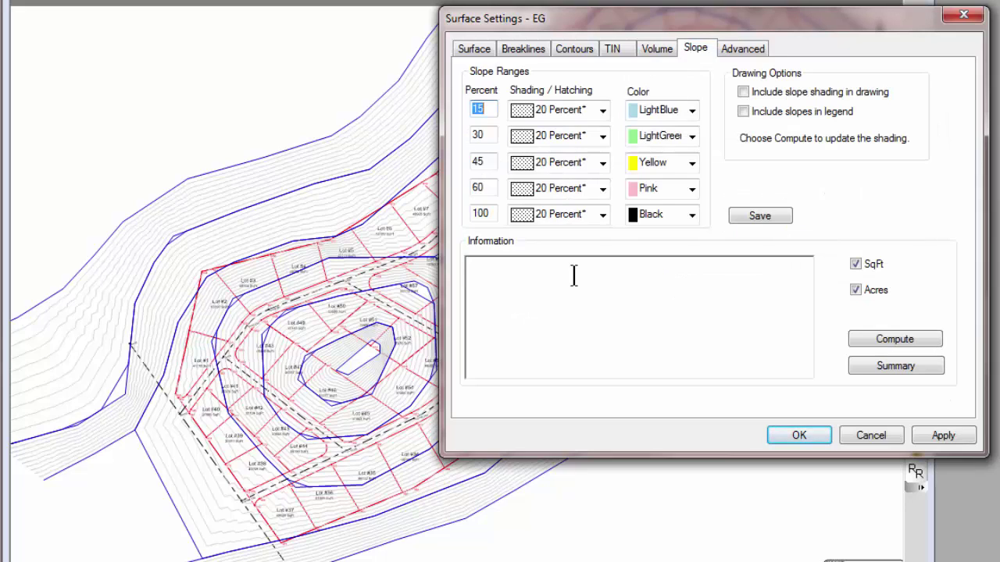
left_click(756, 48)
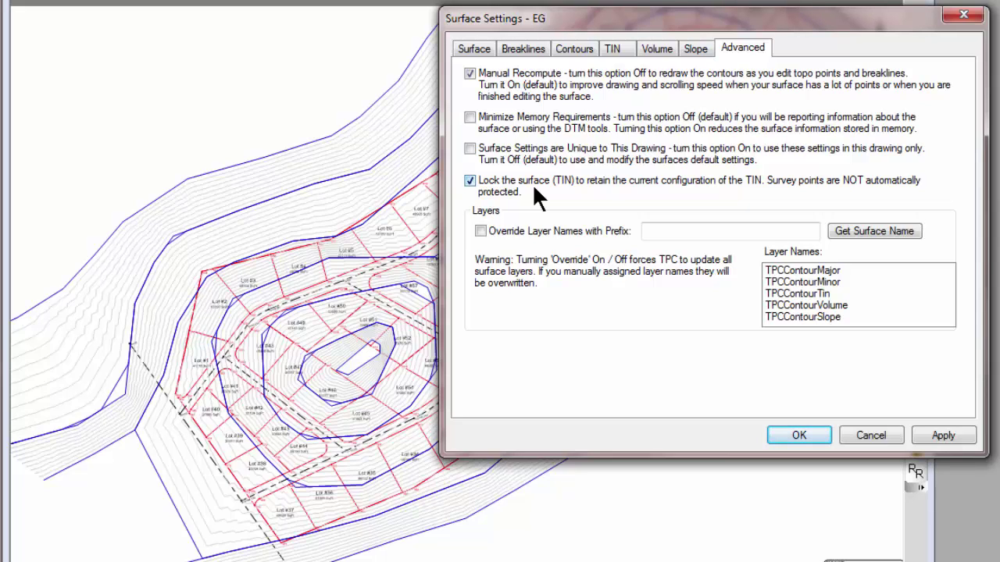
Turn on elevation labels for the EG major and minor contours and apply them
left_click(581, 48)
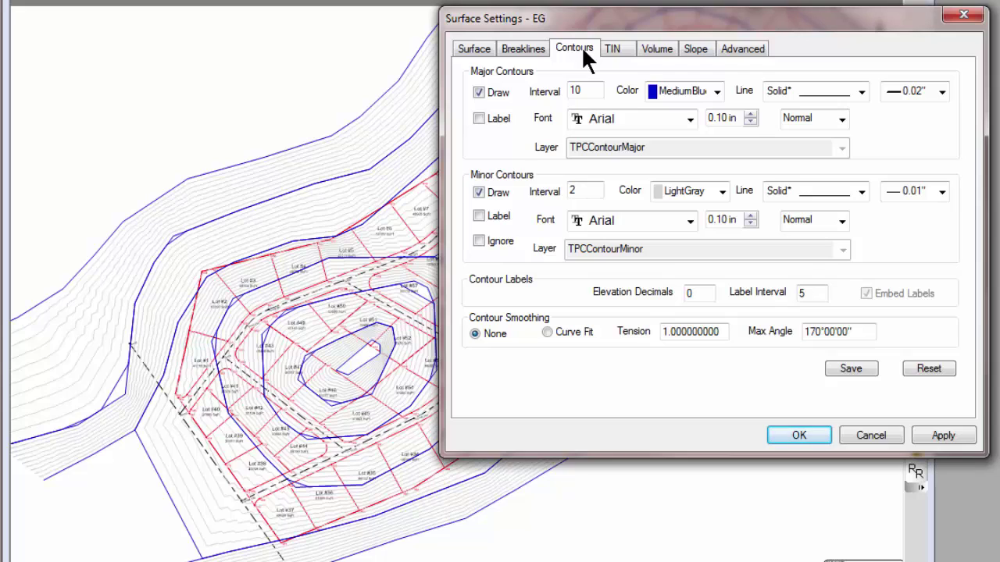
left_click(479, 118)
left_click(932, 433)
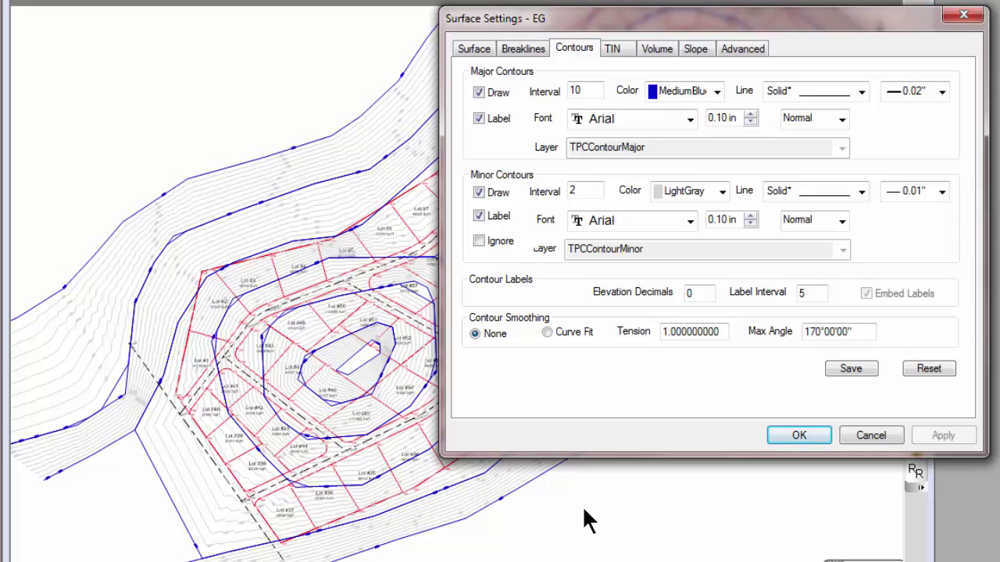
left_click(743, 49)
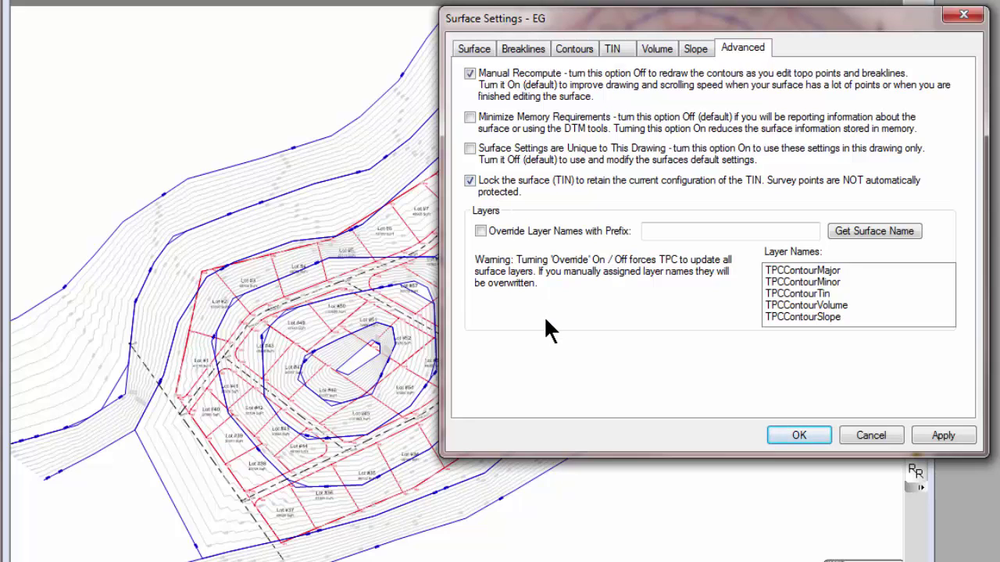
Go back to the EG surface's general settings showing its Existing Ground of Quary source
left_click(478, 48)
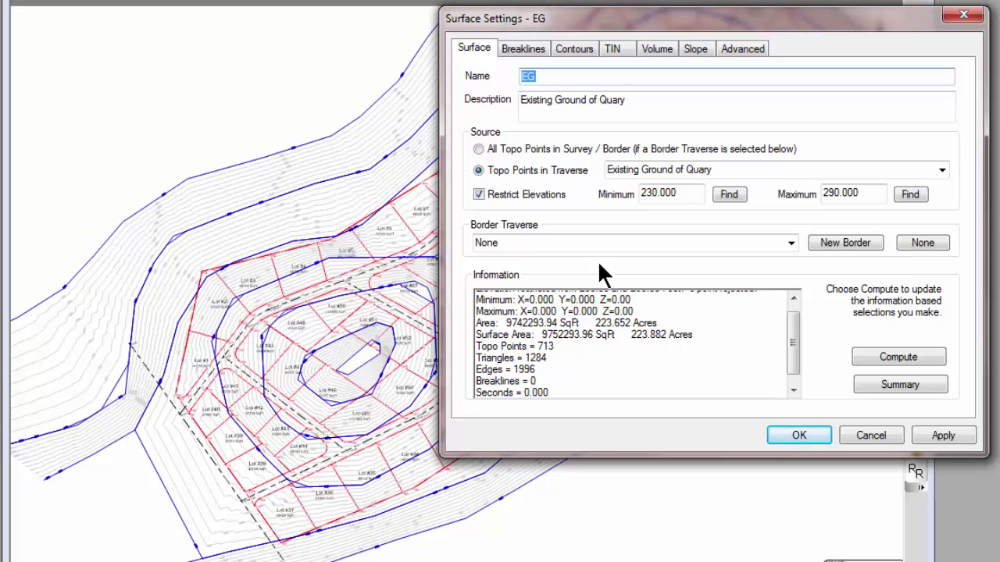
Cancel out of Surface Settings - EG, leaving EG on and FG off
left_click(862, 434)
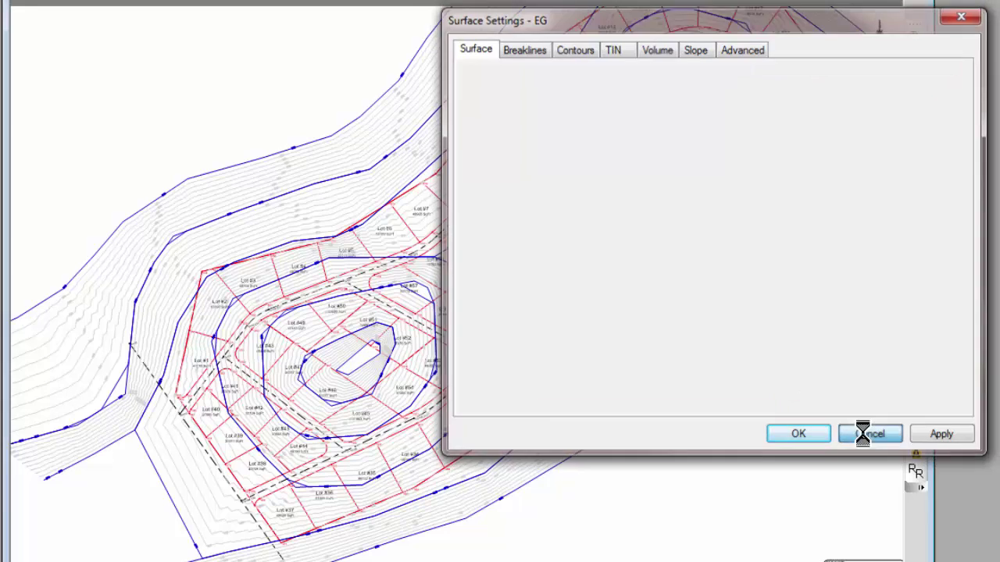